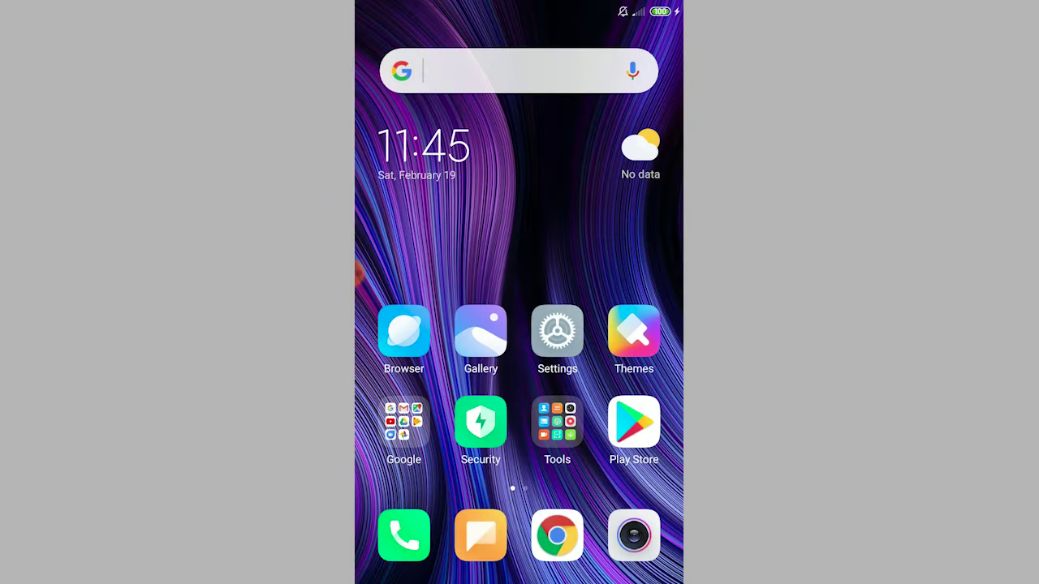
# Turn off automatic Sync from the second page of quick-settings toggles
pyautogui.moveTo(519, 8); pyautogui.dragTo(519, 487)
pyautogui.moveTo(617, 219); pyautogui.dragTo(422, 219)
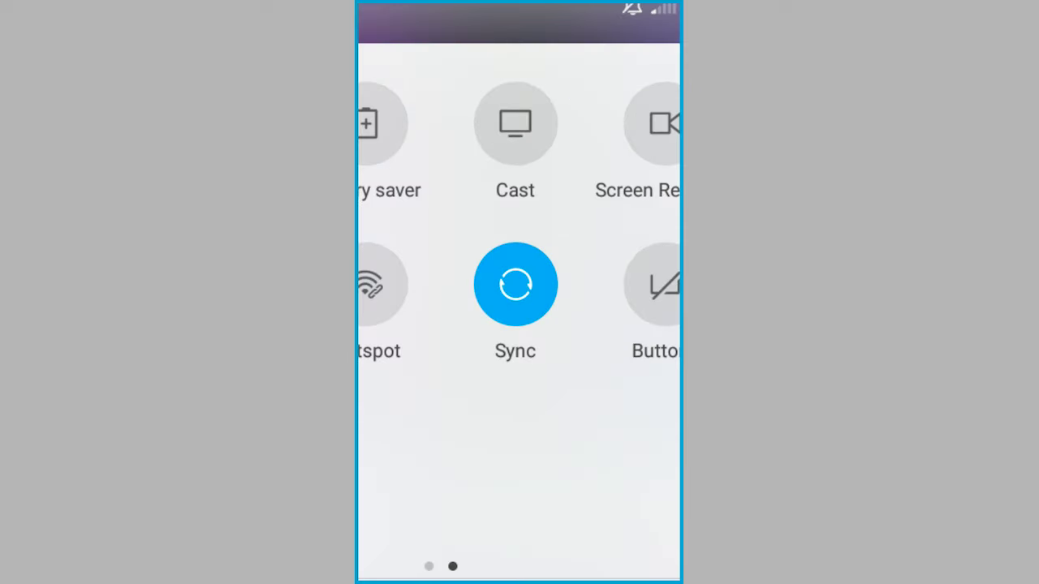
pyautogui.click(516, 284)
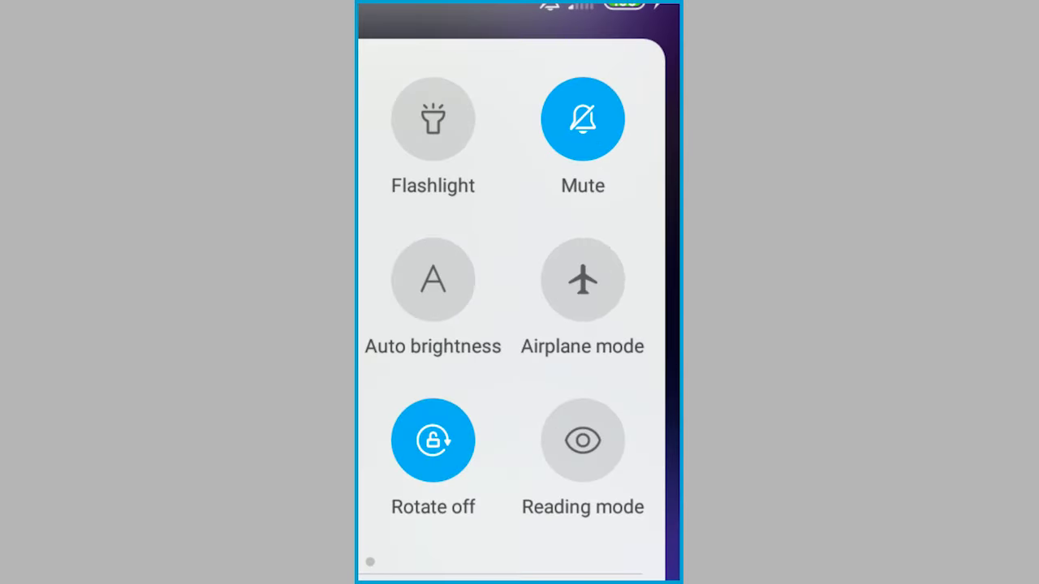
# Switch on the Airplane mode tile in quick settings
pyautogui.click(583, 279)
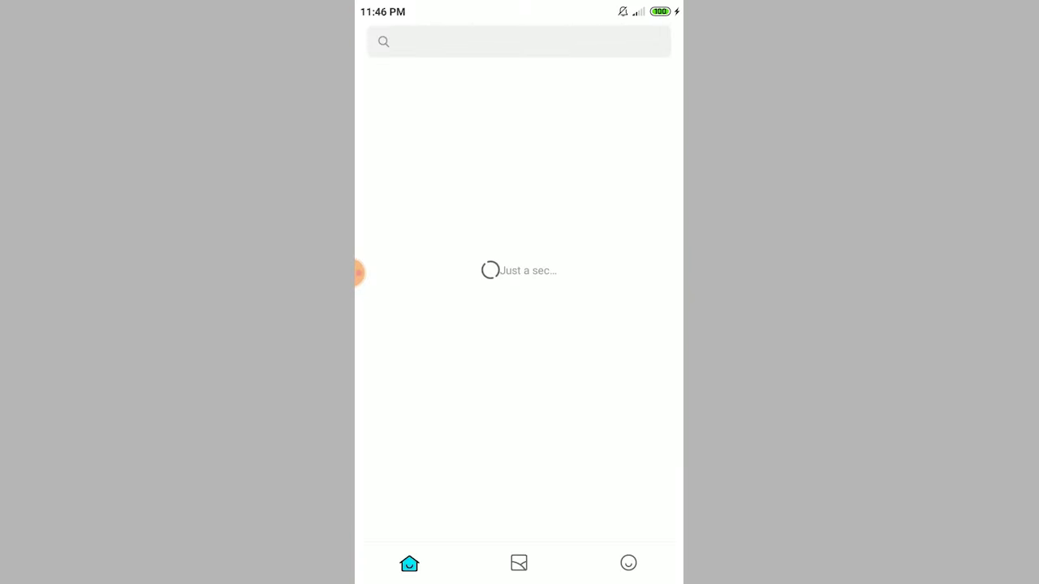
# Open the Classical theme from the installed themes list and apply it
pyautogui.click(628, 562)
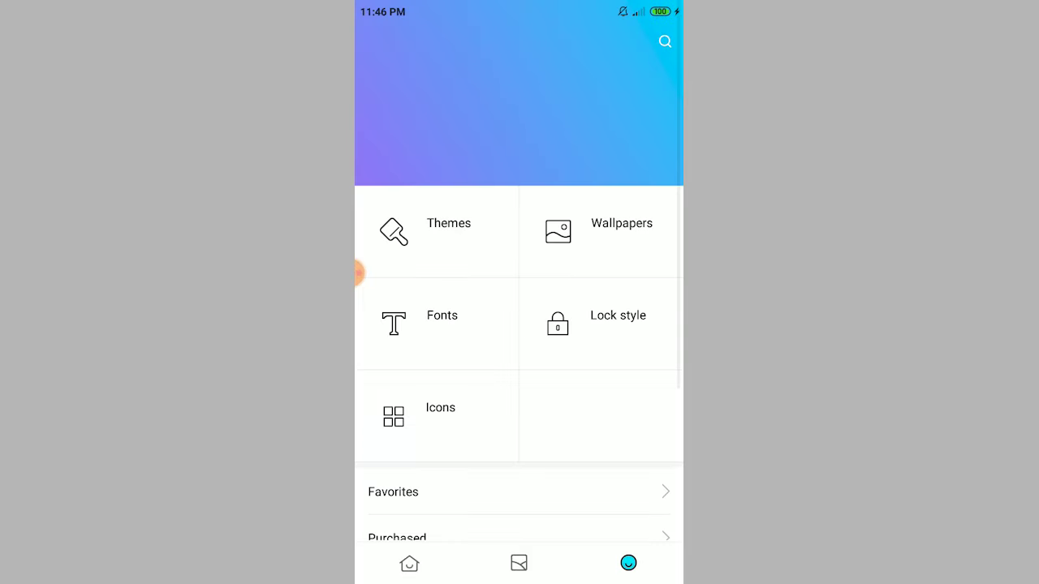
pyautogui.click(437, 231)
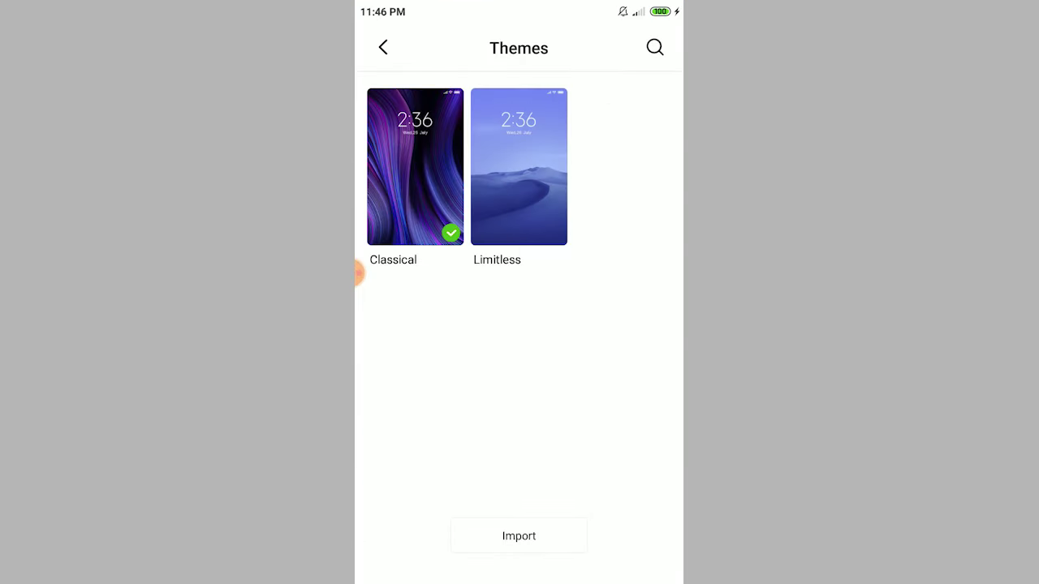
pyautogui.click(414, 166)
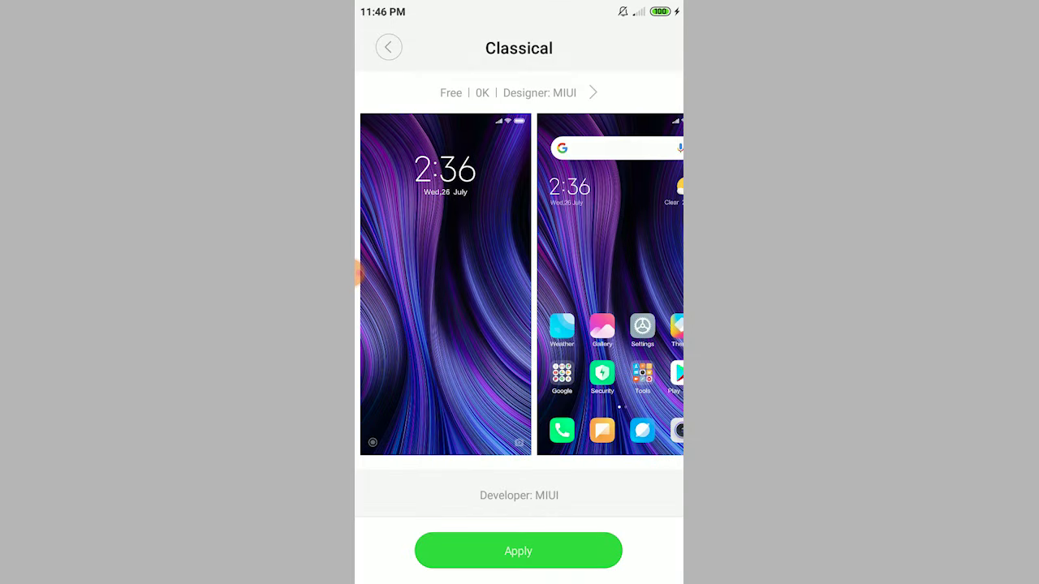
pyautogui.click(518, 551)
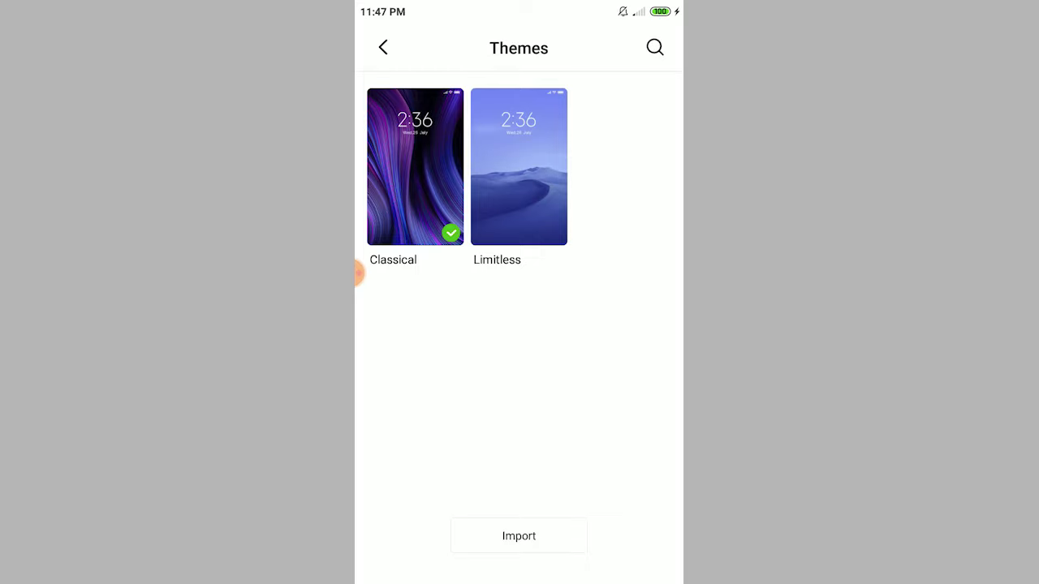
# From the home screen, reach Settings' Battery & performance gear page
pyautogui.press('Home')
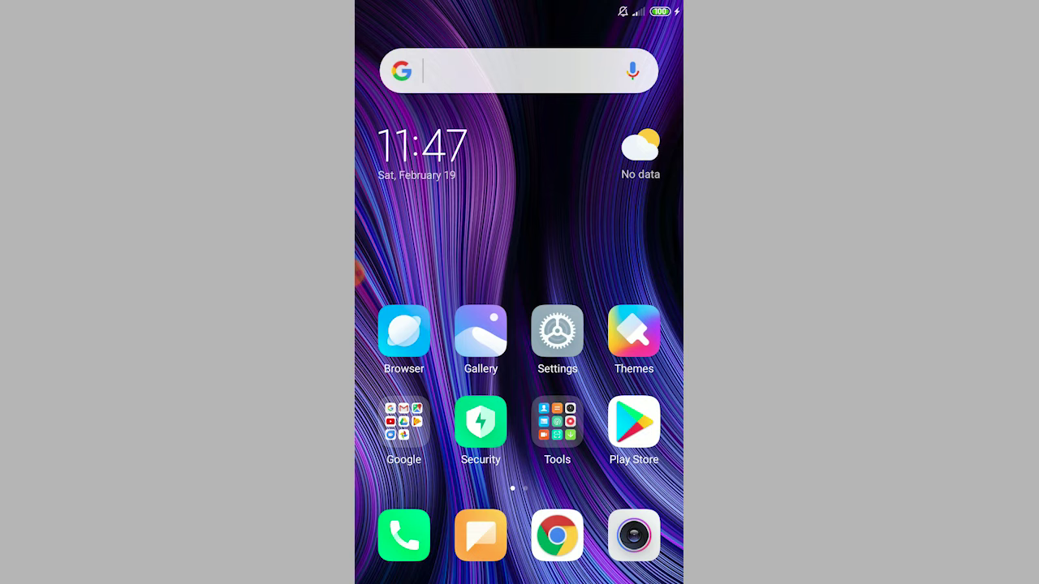
pyautogui.click(557, 331)
pyautogui.scroll(-3, 520, 325)
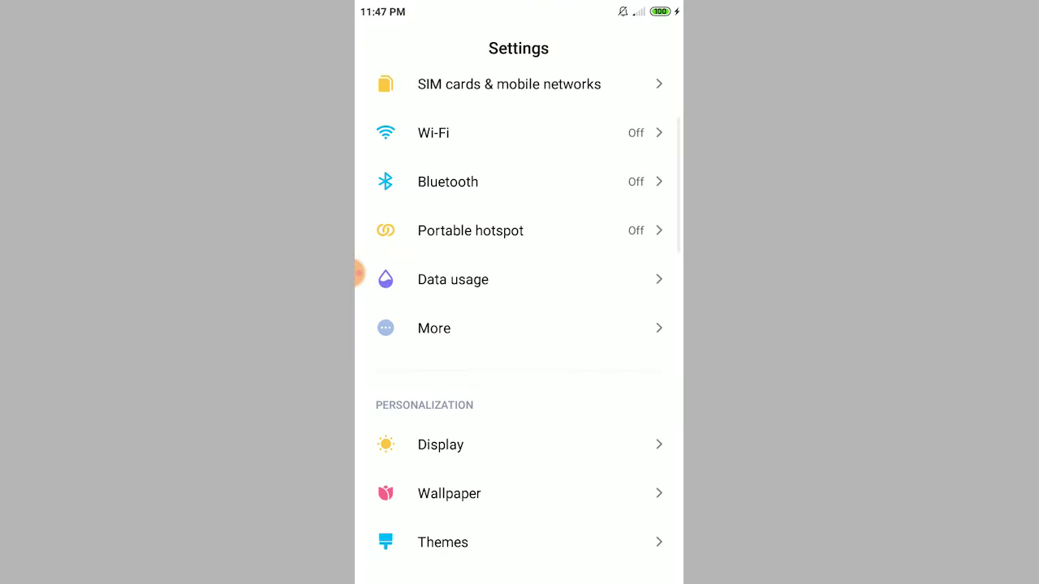
pyautogui.scroll(-5, 358, 273)
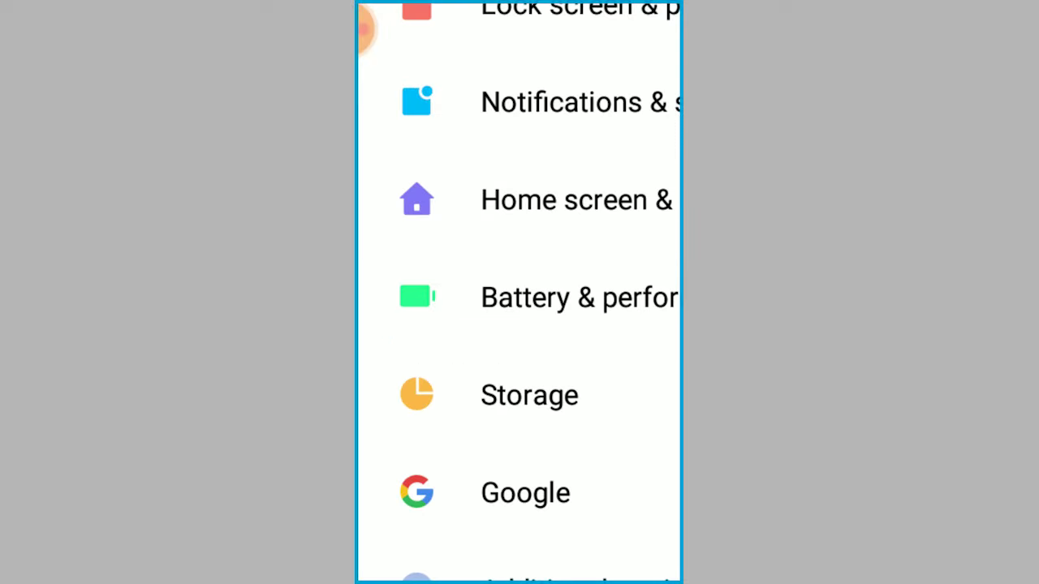
pyautogui.click(487, 407)
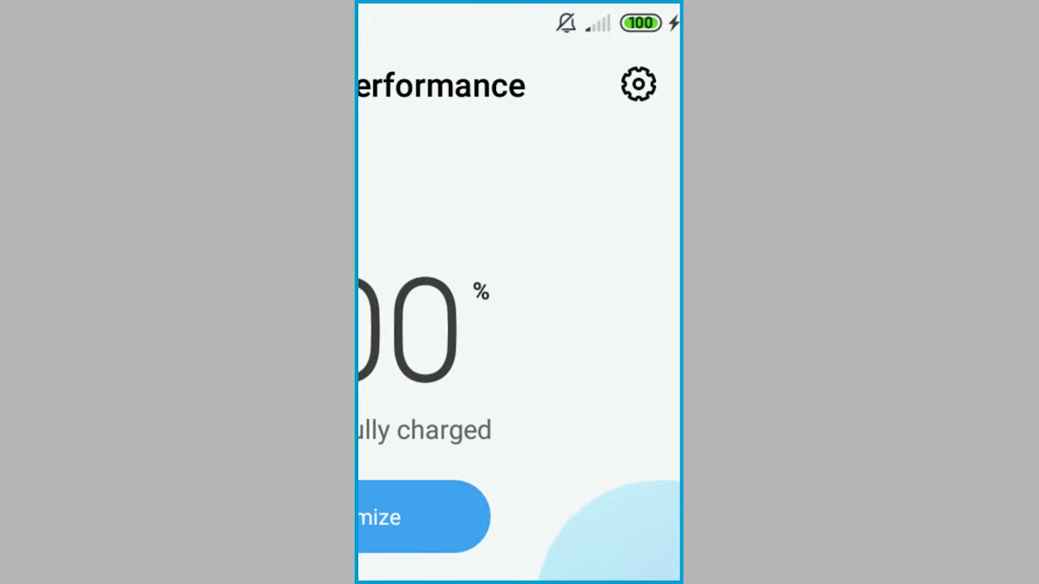
pyautogui.click(638, 84)
pyautogui.scroll(-2, 359, 272)
pyautogui.scroll(2, 358, 272)
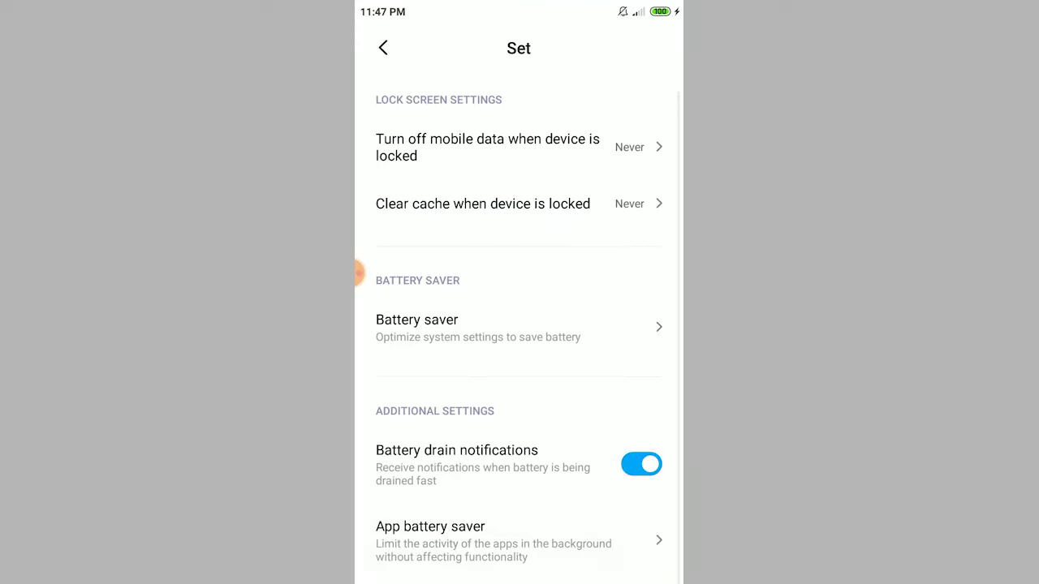
# Set 1.1.1.1 to Restrict background apps in App battery saver
pyautogui.click(455, 527)
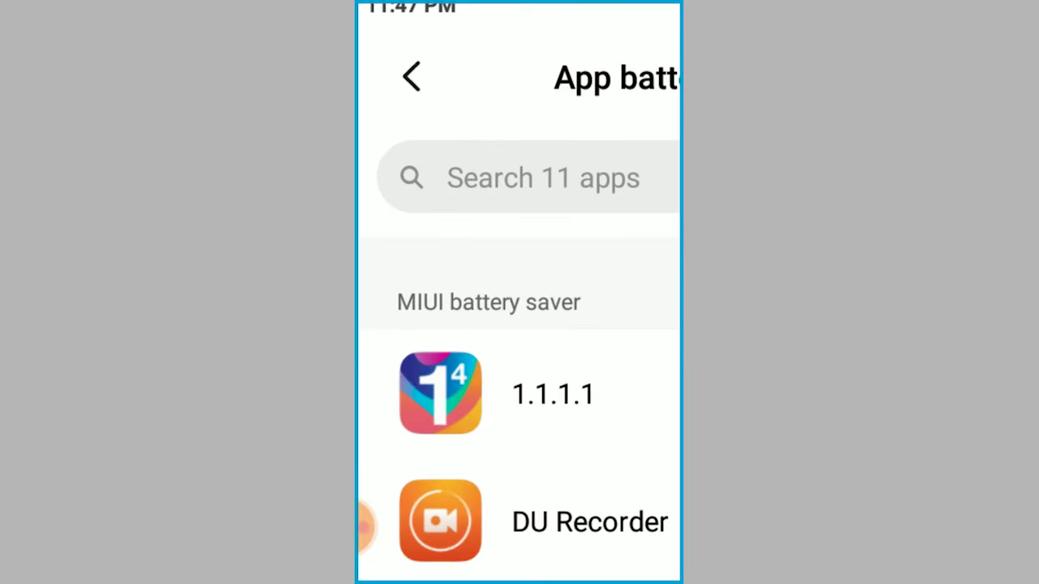
pyautogui.scroll(-5, 360, 272)
pyautogui.scroll(3, 360, 273)
pyautogui.scroll(3, 359, 273)
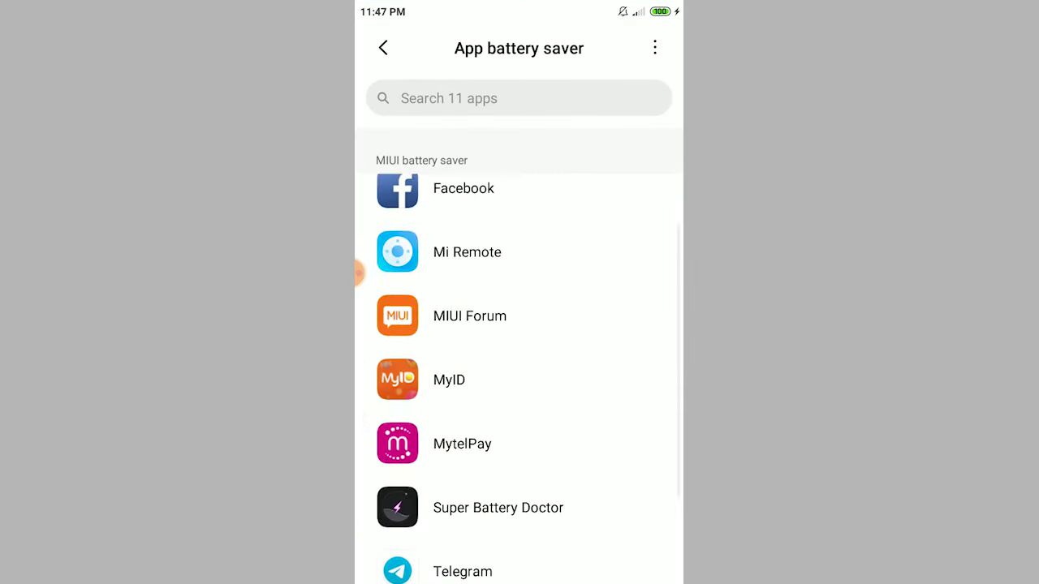
pyautogui.moveTo(360, 273); pyautogui.dragTo(360, 271)
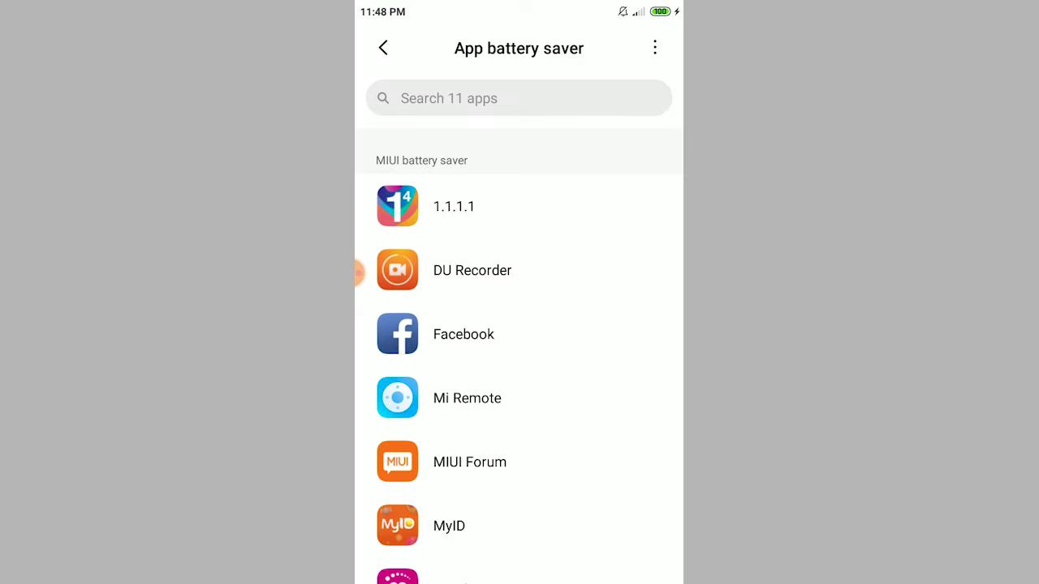
pyautogui.click(454, 207)
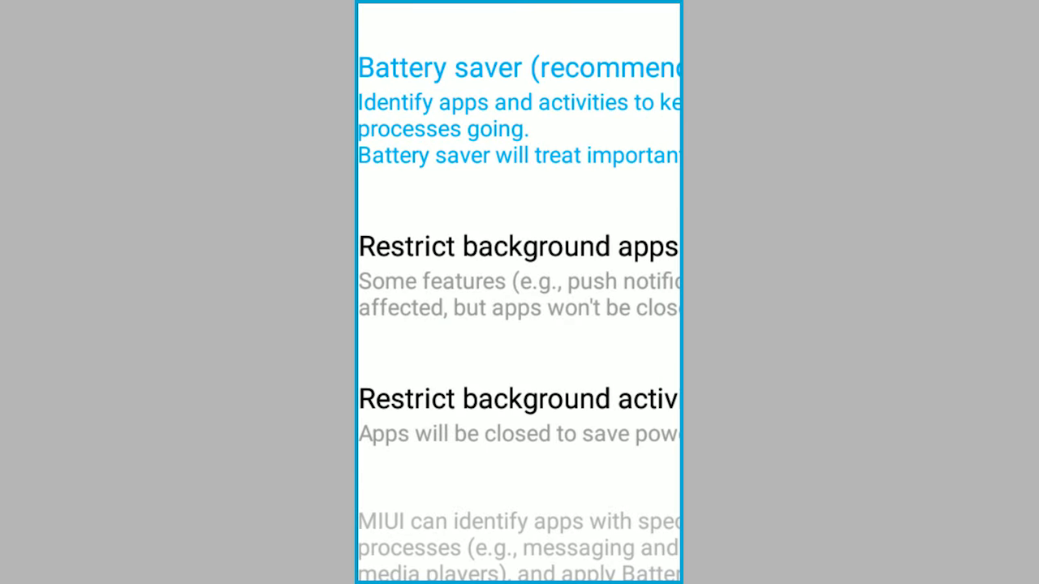
pyautogui.click(358, 276)
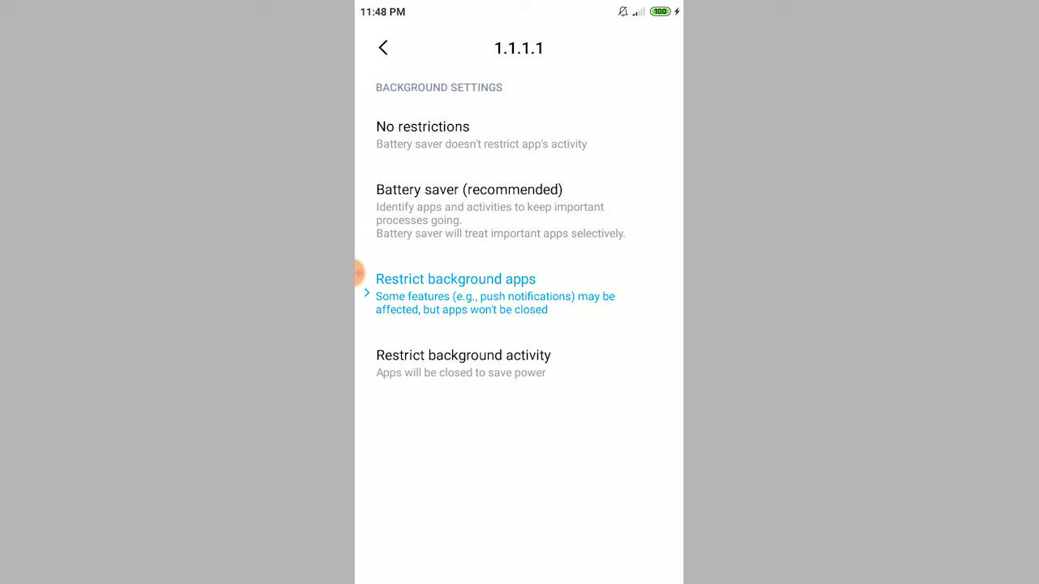
# Set both Facebook and Telegram to Restrict background apps in App battery saver
pyautogui.moveTo(357, 274); pyautogui.dragTo(422, 274)
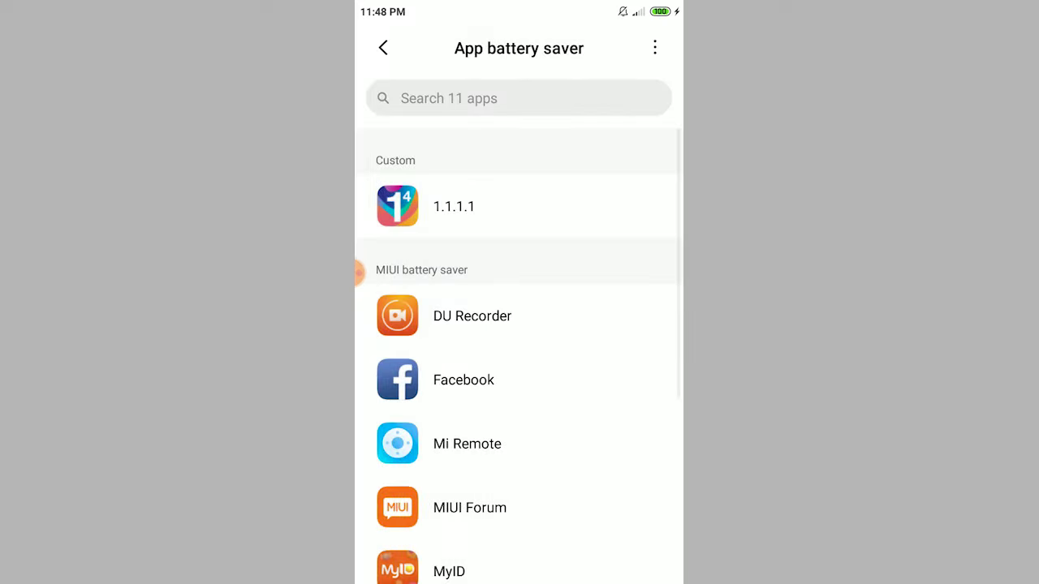
pyautogui.click(411, 379)
pyautogui.click(471, 279)
pyautogui.click(383, 47)
pyautogui.scroll(-1, 519, 357)
pyautogui.scroll(-1, 519, 357)
pyautogui.scroll(-2, 520, 357)
pyautogui.click(463, 424)
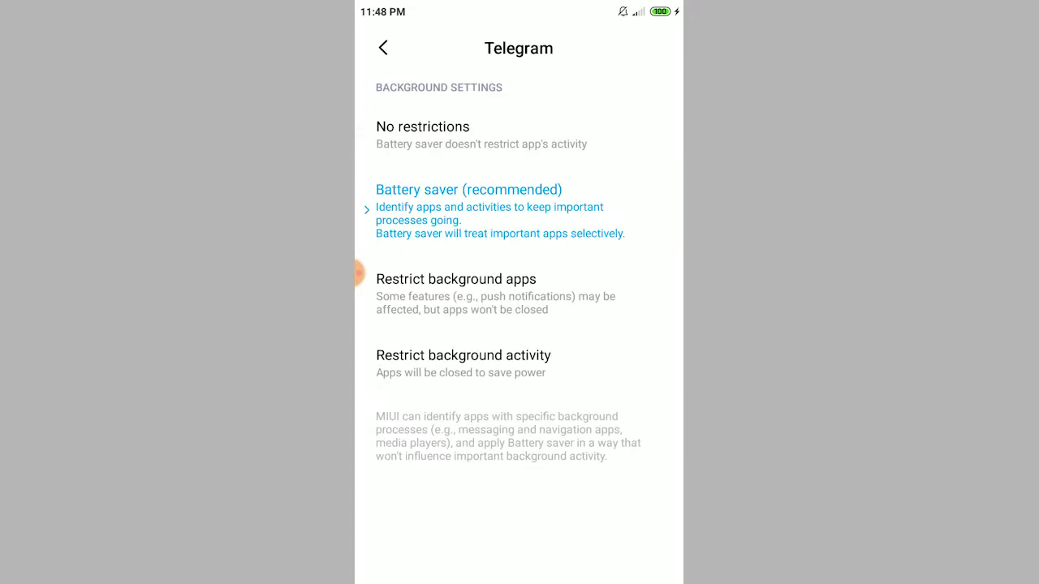
pyautogui.click(455, 284)
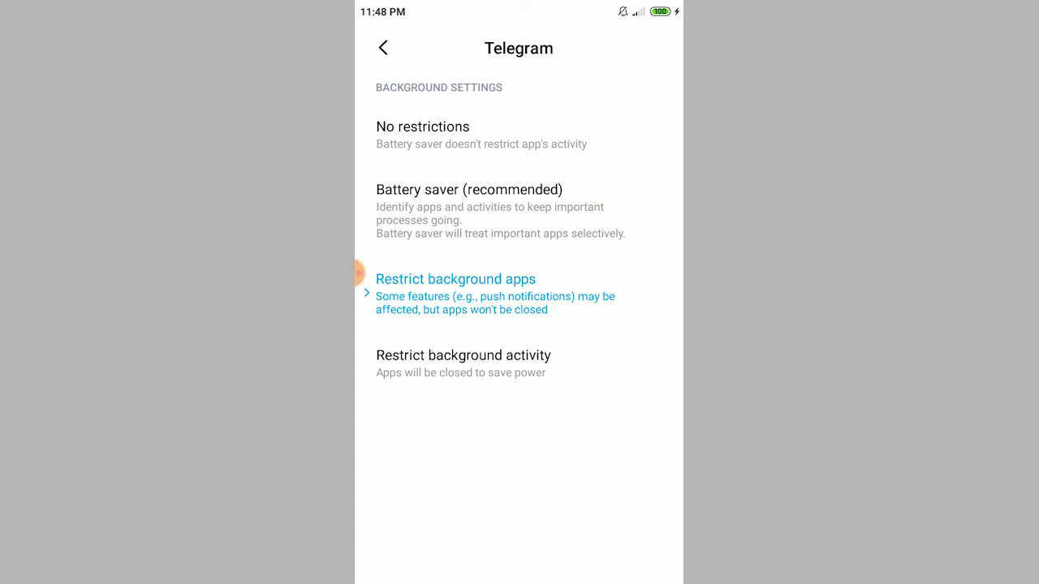
pyautogui.press('Escape')
pyautogui.scroll(5, 519, 325)
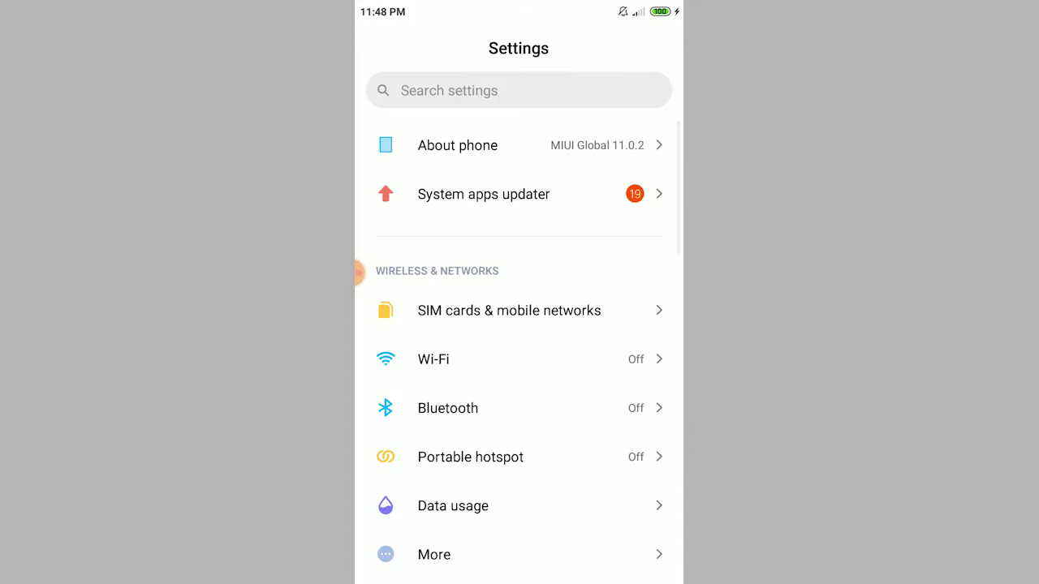
pyautogui.write('Au')
# Find Autostart through the Settings search and open its Add autostart apps list
pyautogui.press('BackSpace')
pyautogui.write('utostart')
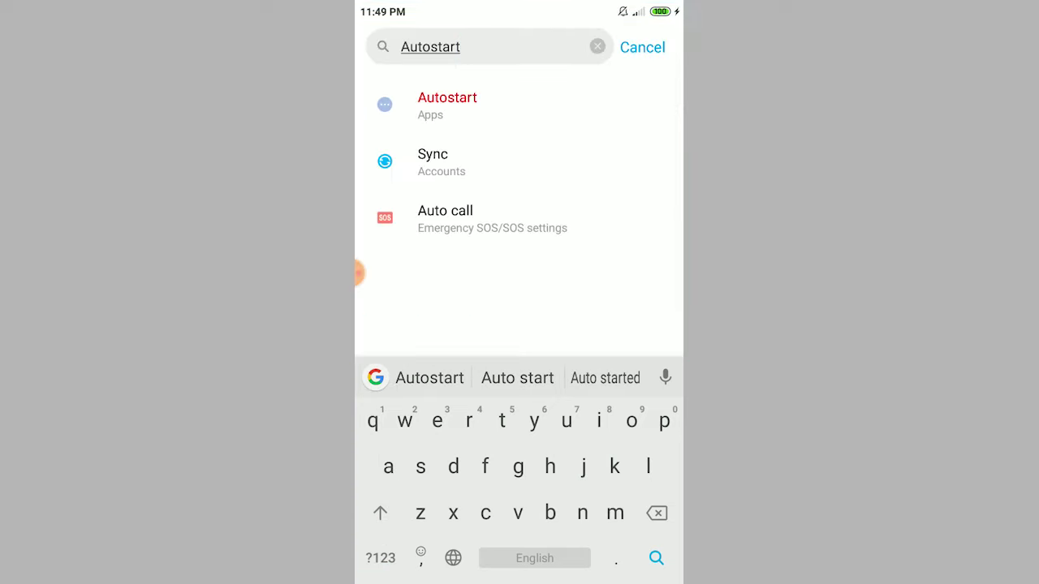
pyautogui.click(447, 105)
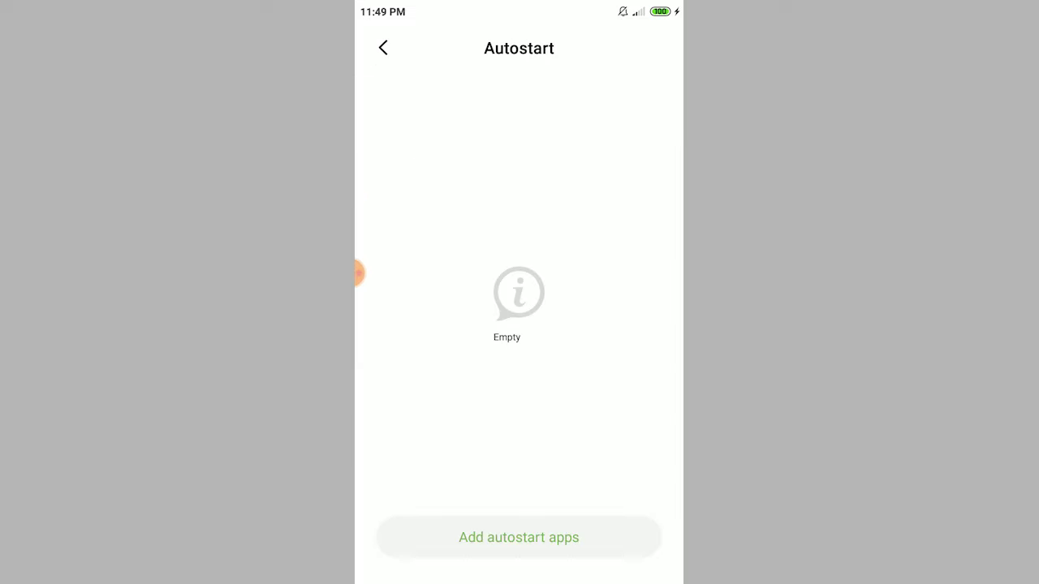
pyautogui.click(518, 537)
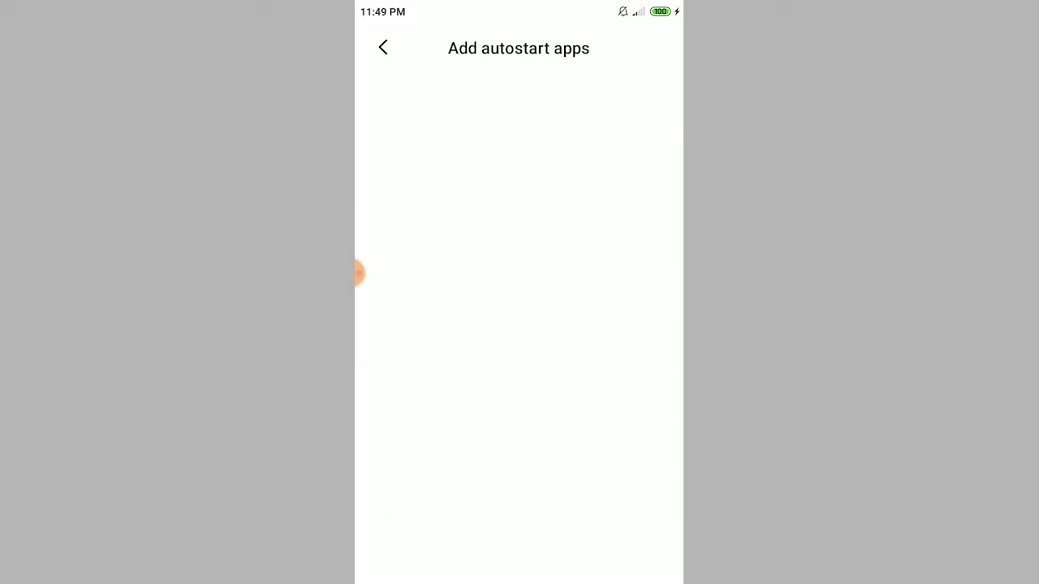
# Allow MyID, Super Battery Doctor and ZArchiver to autostart, then deny them again
pyautogui.click(635, 168)
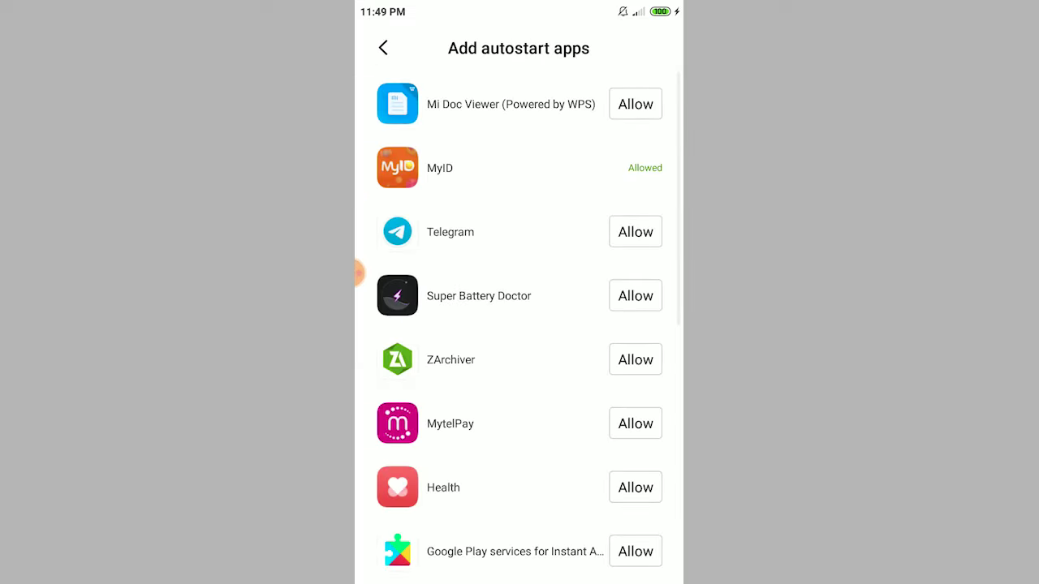
pyautogui.click(635, 296)
pyautogui.click(635, 359)
pyautogui.click(383, 48)
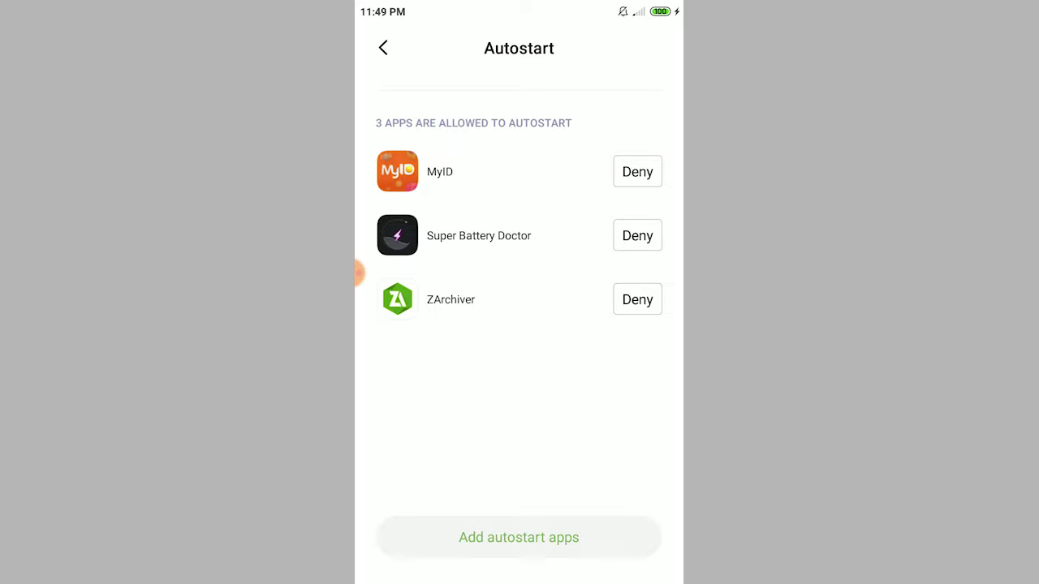
pyautogui.click(637, 171)
pyautogui.click(637, 171)
pyautogui.click(638, 171)
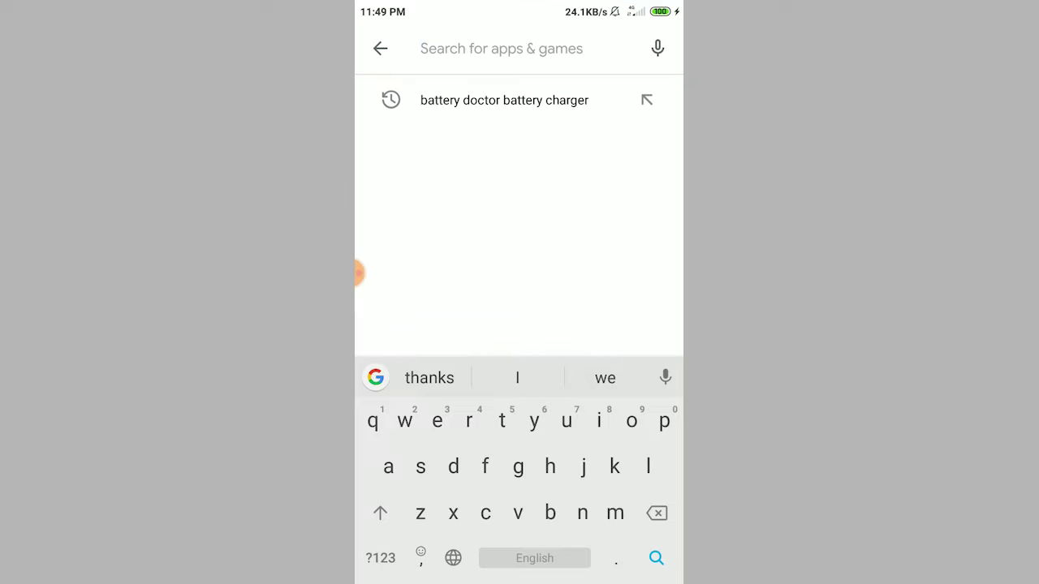
# Rerun the 'battery doctor battery charger' search and open the MdhTeam app's page
pyautogui.click(504, 99)
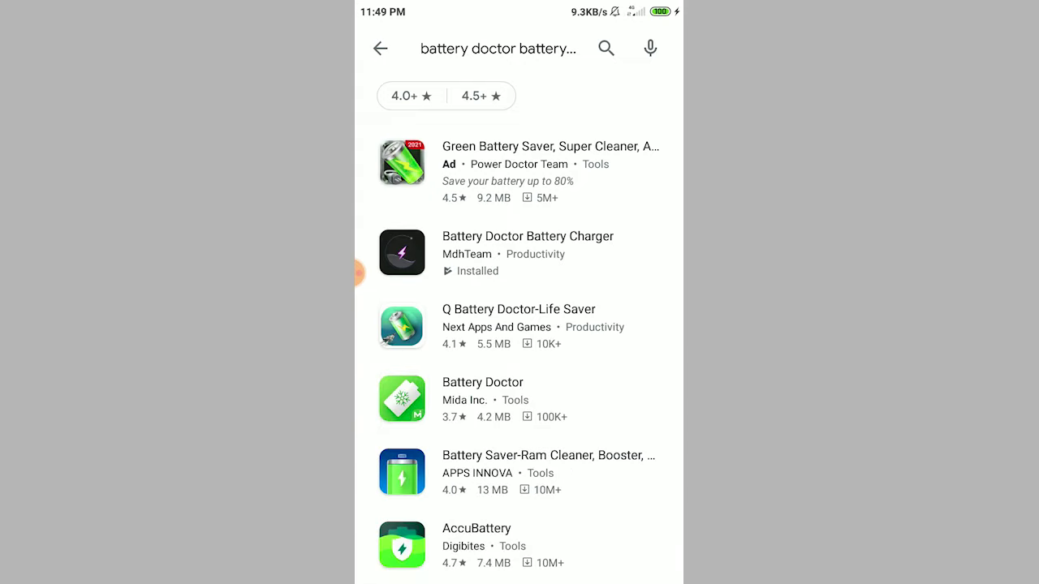
pyautogui.click(360, 272)
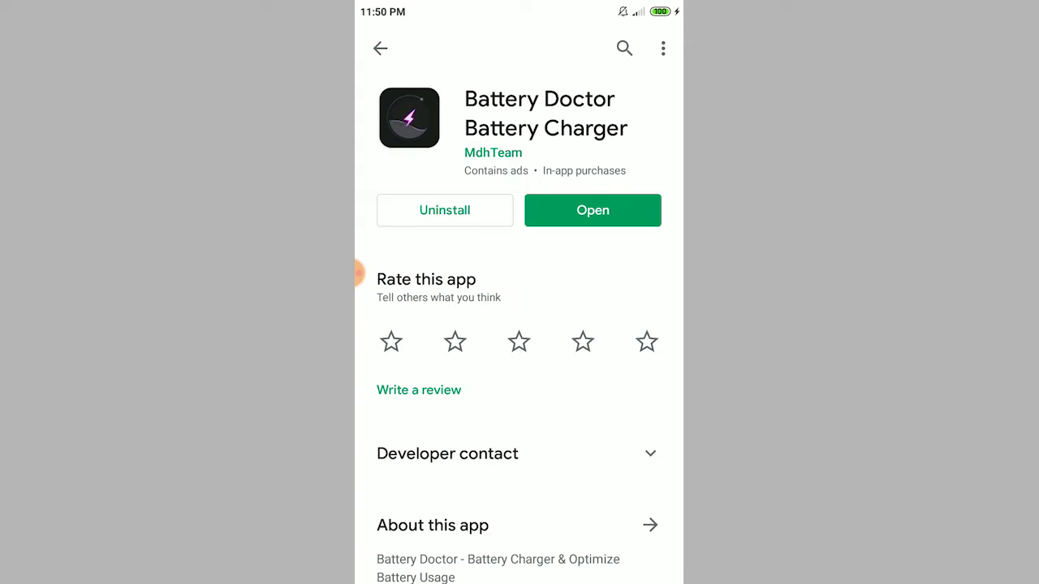
# Launch Battery Doctor and switch on Auto Kill Apps in its settings
pyautogui.click(592, 211)
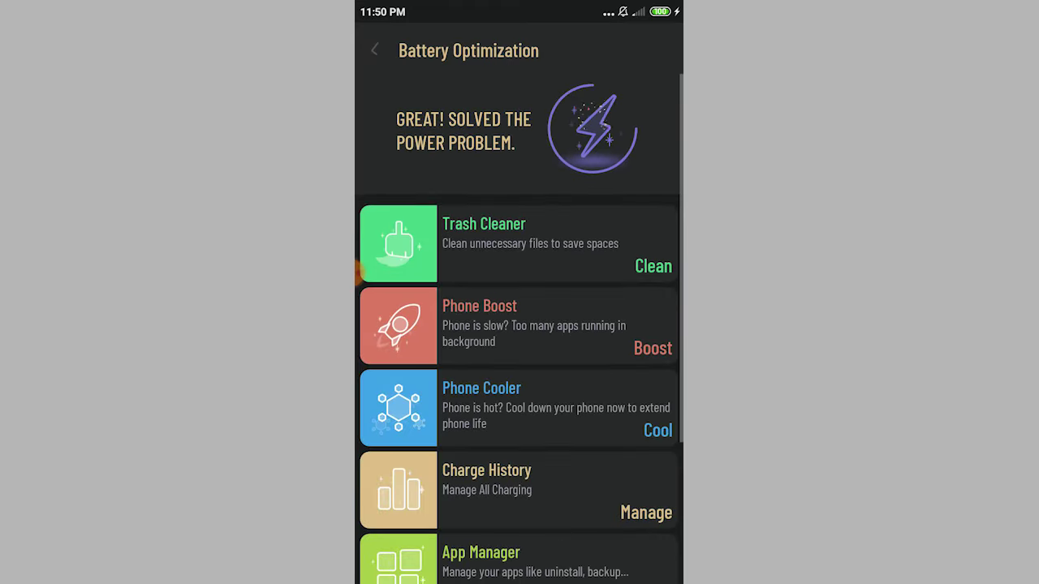
pyautogui.scroll(-5, 519, 324)
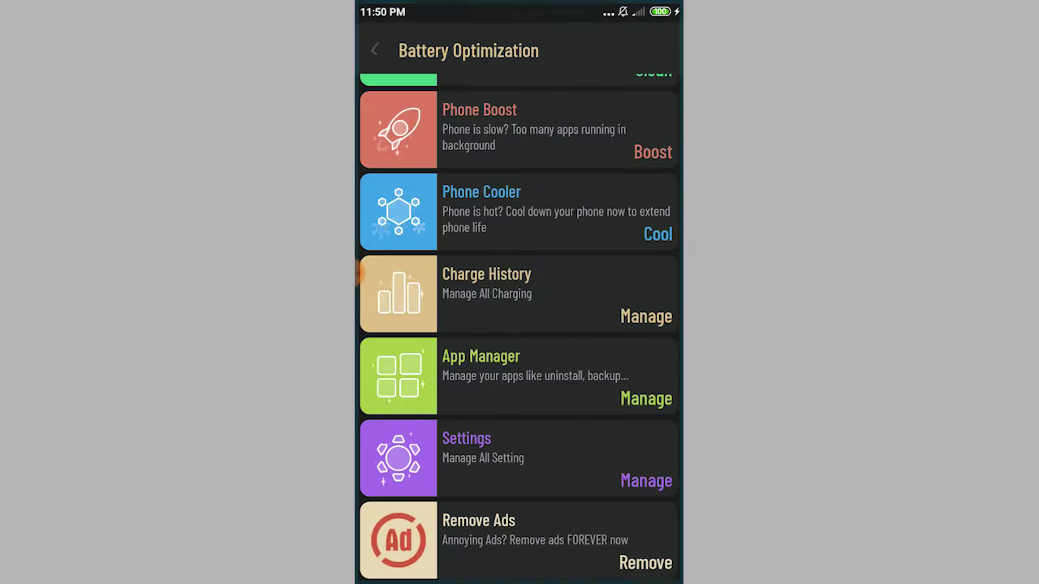
pyautogui.click(646, 481)
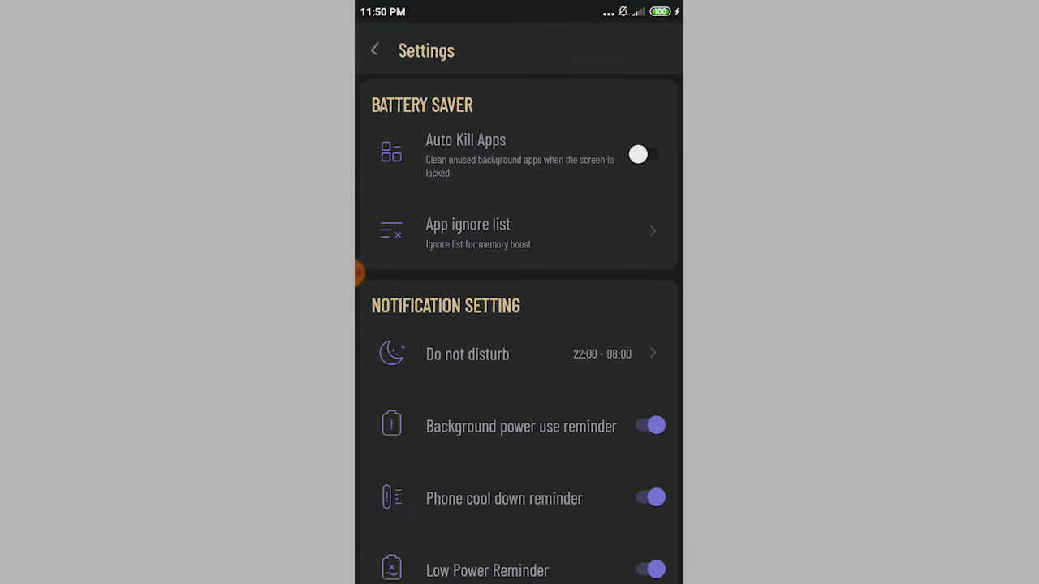
pyautogui.click(647, 155)
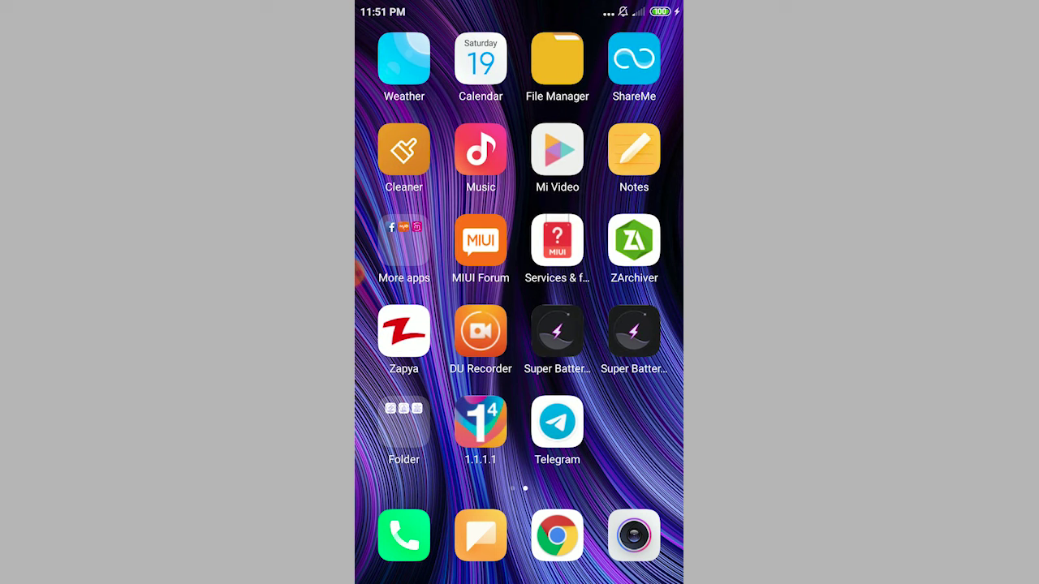
# Swipe to the home page showing the clock widget and Google search bar
pyautogui.moveTo(422, 243); pyautogui.dragTo(633, 243)
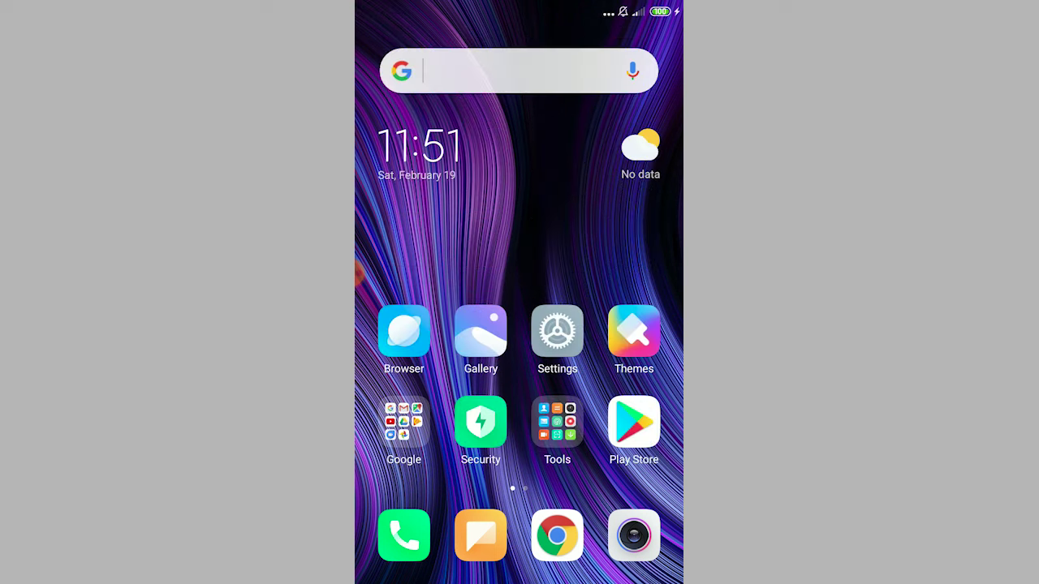